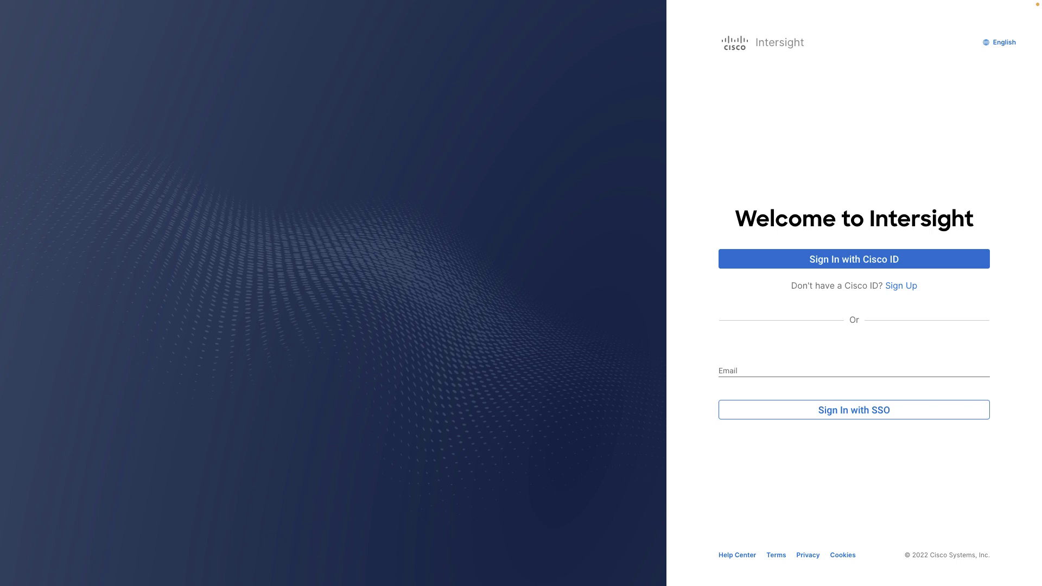
# Sign in with a Cisco ID by pasting the account e-mail and continuing to account selection
pyautogui.click(764, 264)
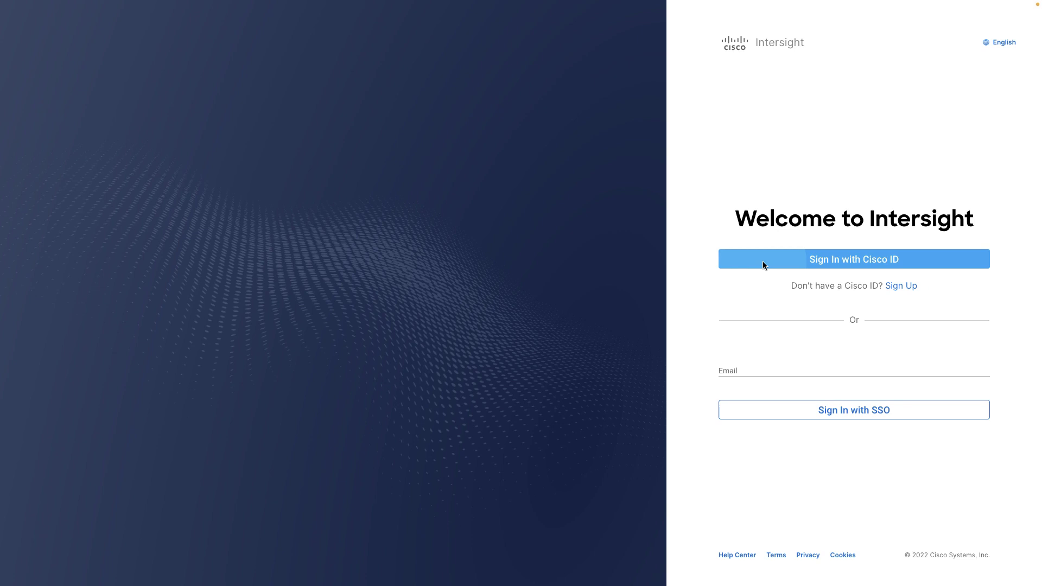
pyautogui.press('super+v')
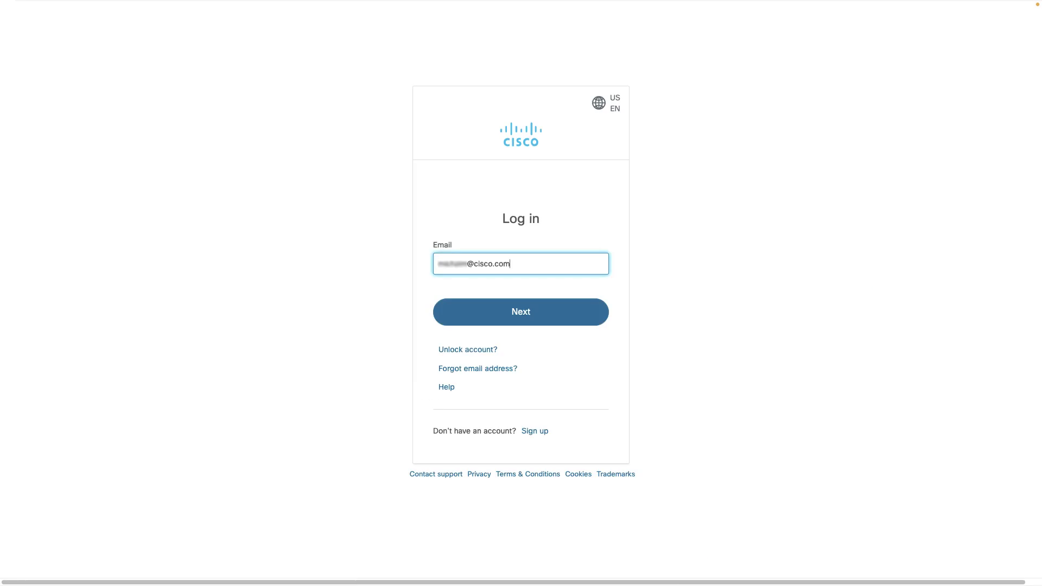
pyautogui.click(580, 316)
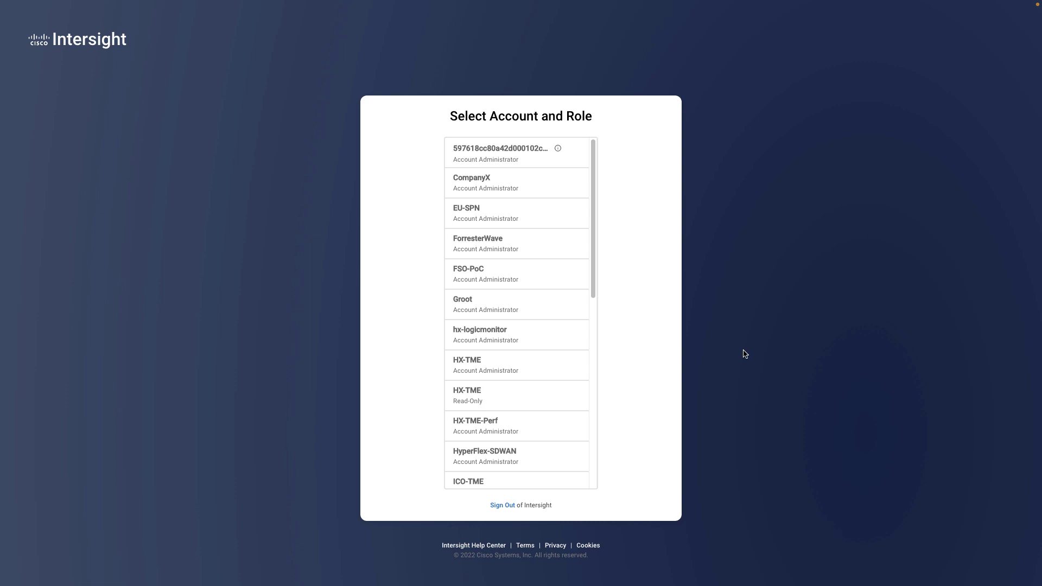
# Choose the HX-TME account with the Account Administrator role to reach My Dashboard
pyautogui.click(561, 364)
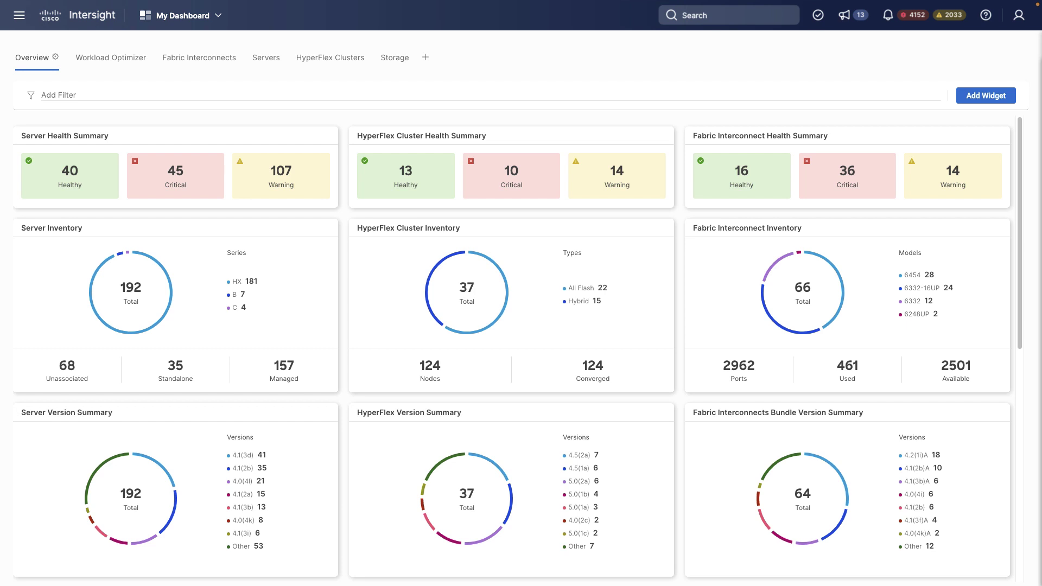
# Open the My Dashboard service selector to list Infrastructure Service, Cloud Orchestrator, Workload Optimizer and System
pyautogui.click(225, 19)
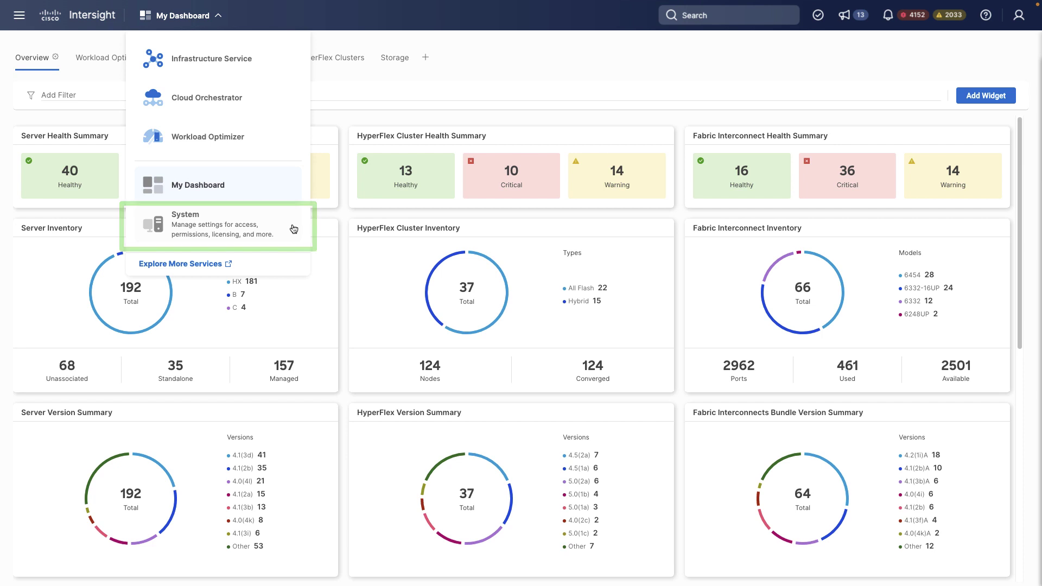
# Switch to the System service and open Administration > Targets, listing 145 claimed targets
pyautogui.click(294, 228)
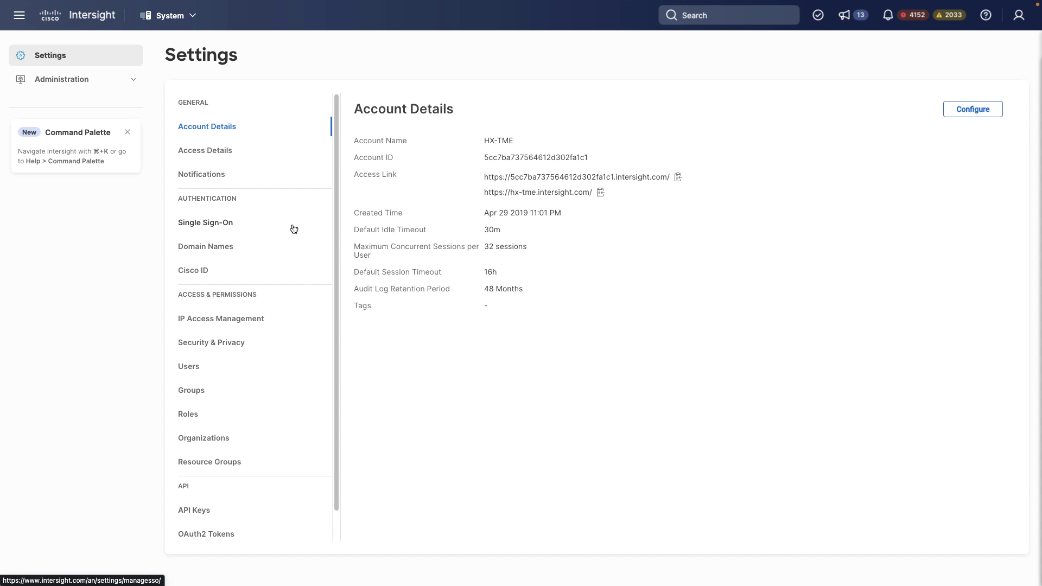
pyautogui.click(134, 82)
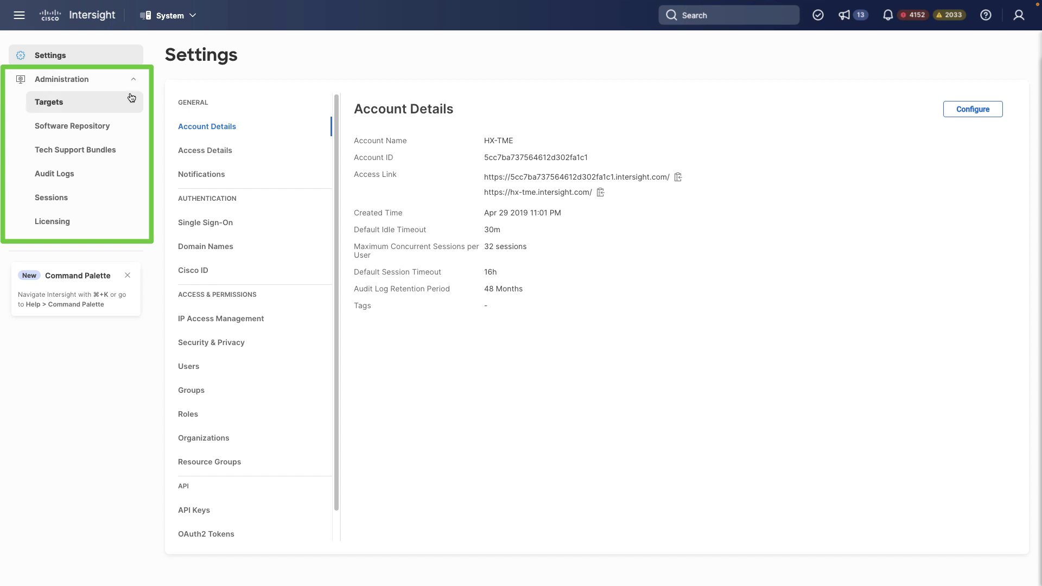
pyautogui.click(130, 107)
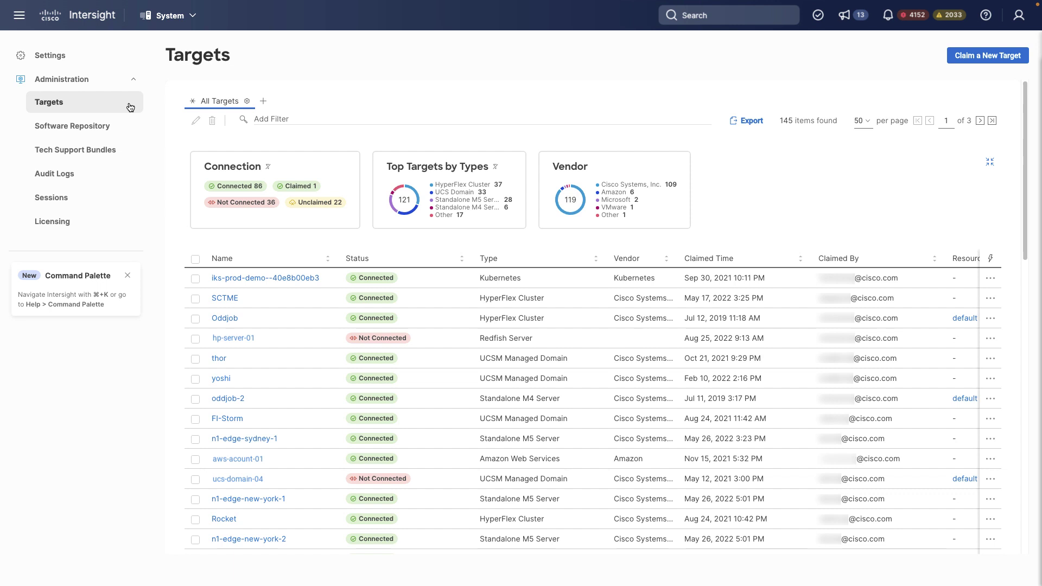
# Choose Infrastructure Service from the service selector to show its Overview health dashboard
pyautogui.click(196, 19)
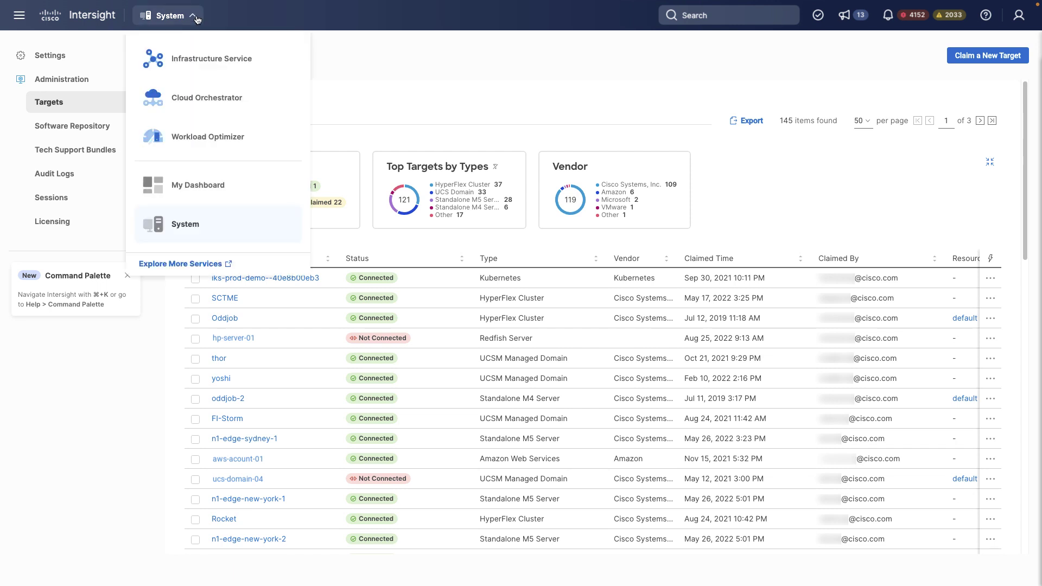
pyautogui.click(290, 58)
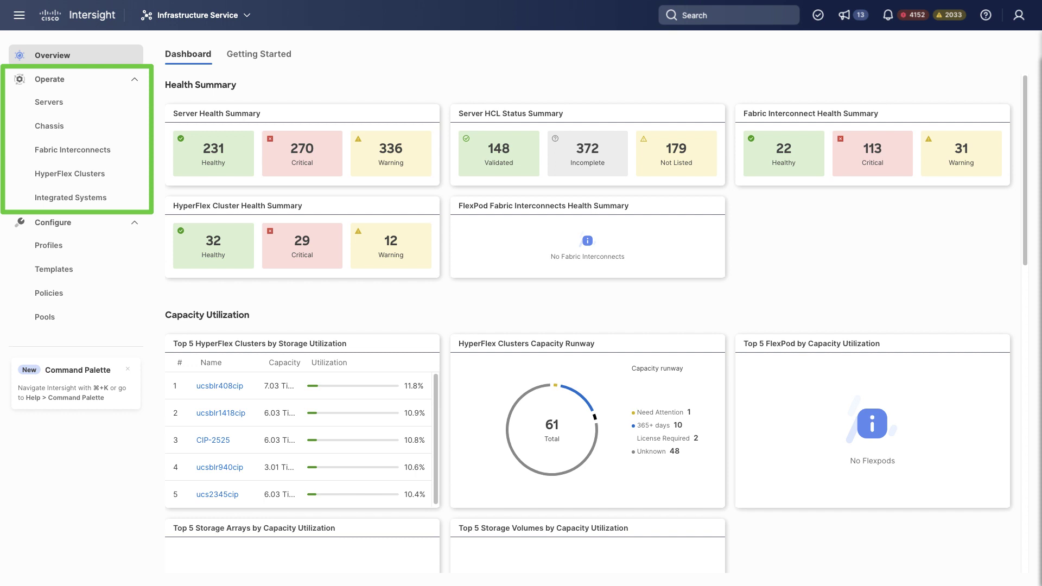
# Switch to Cloud Orchestrator, filter to My Workflows, then open and close Deploy Windows AD Server
pyautogui.click(246, 16)
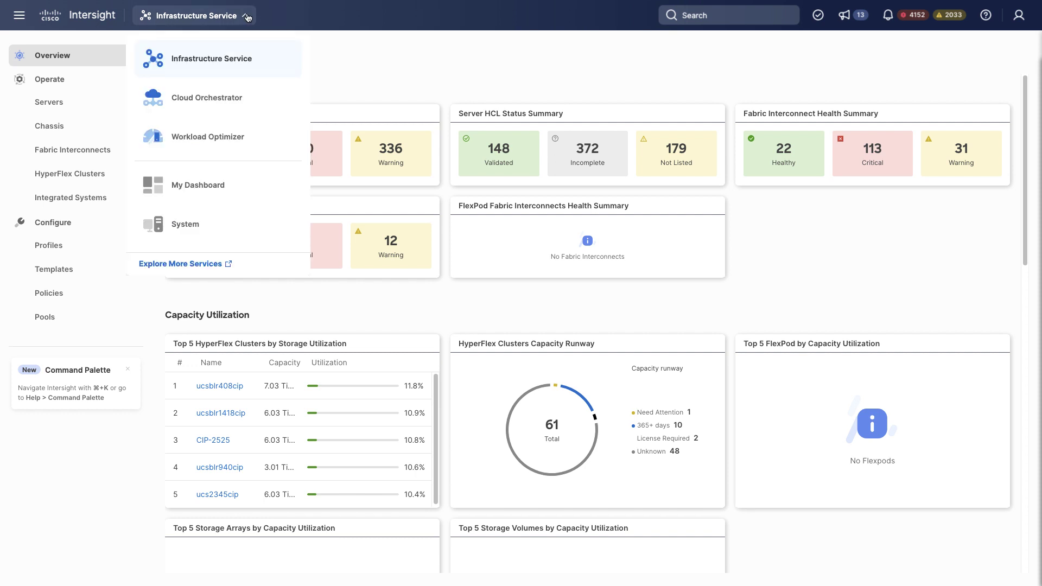
pyautogui.click(291, 107)
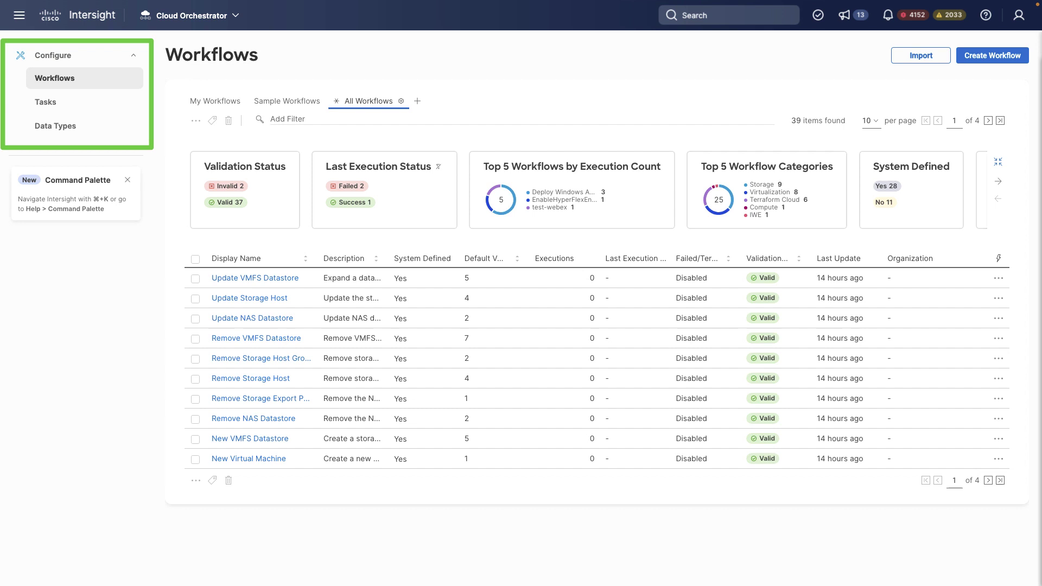
pyautogui.click(220, 102)
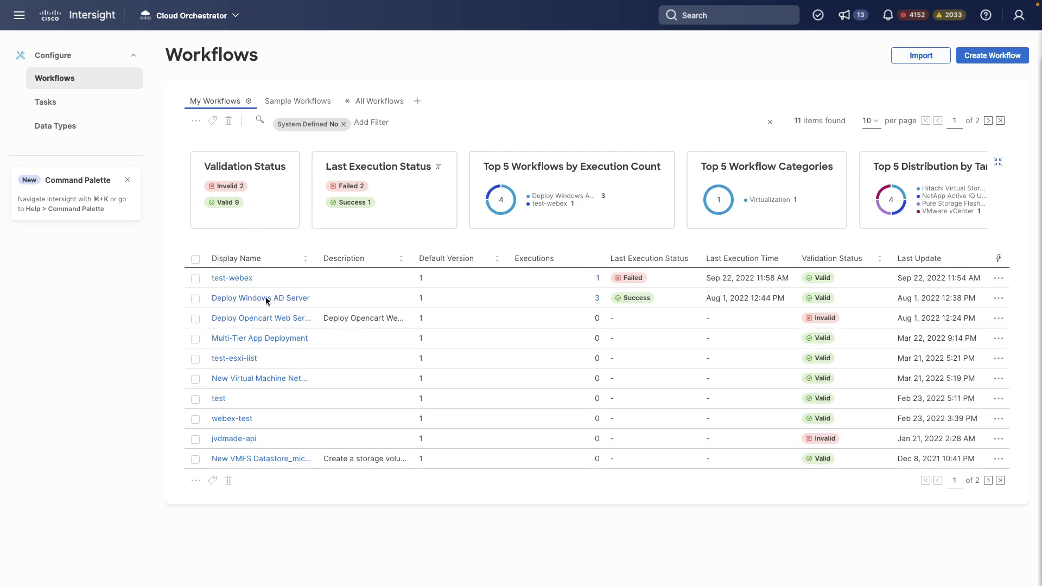
pyautogui.click(265, 298)
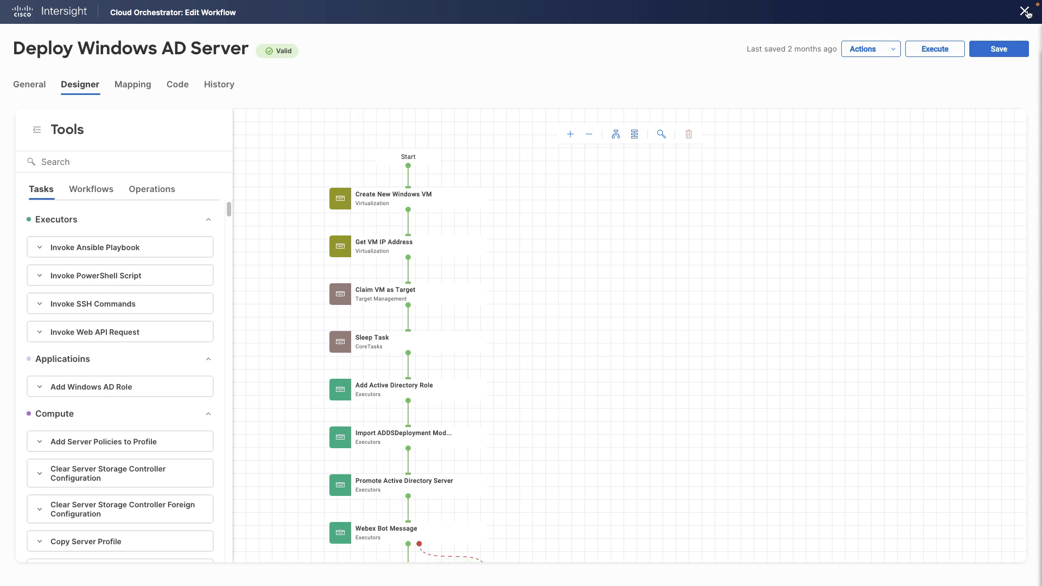
pyautogui.click(1024, 12)
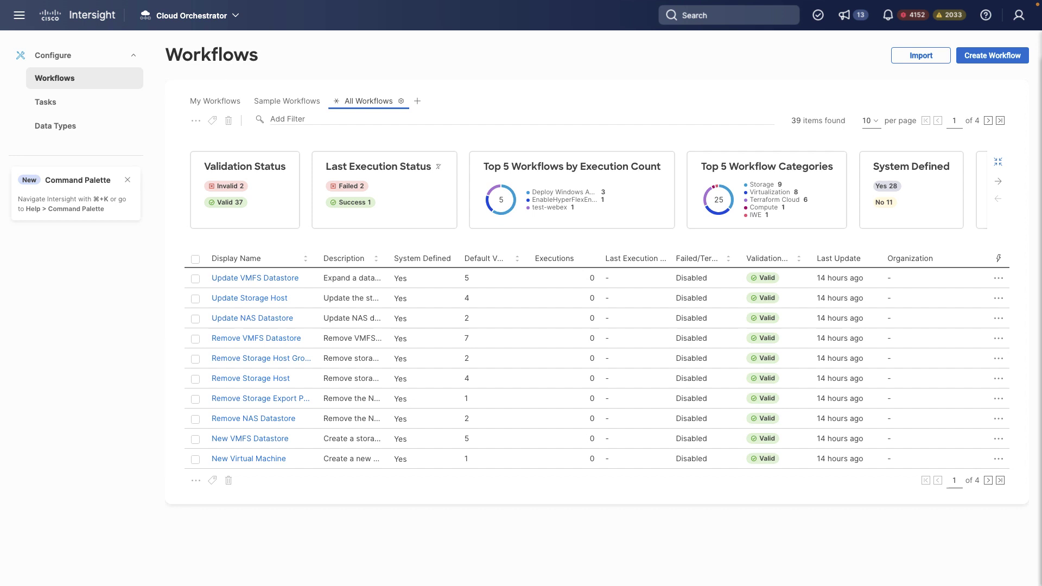
# Switch to Workload Optimizer and expand the Analyze and Administration sidebar sections
pyautogui.click(237, 16)
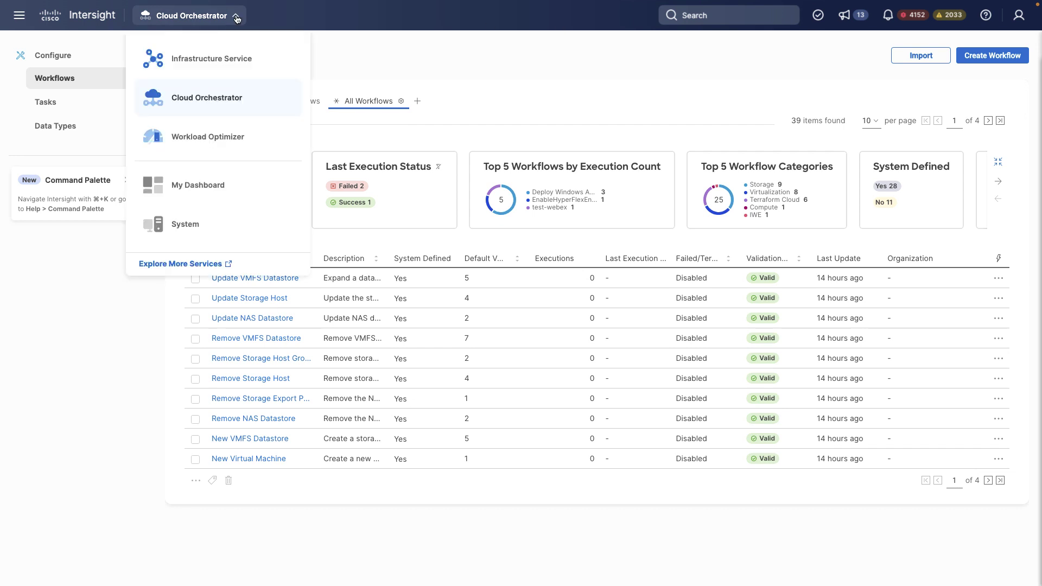
pyautogui.click(287, 141)
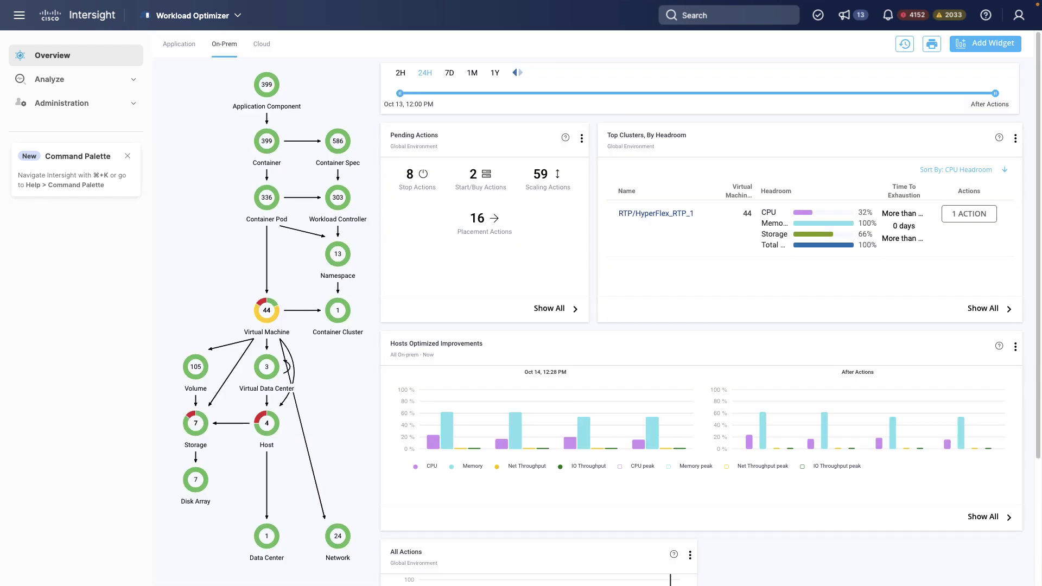
pyautogui.click(133, 82)
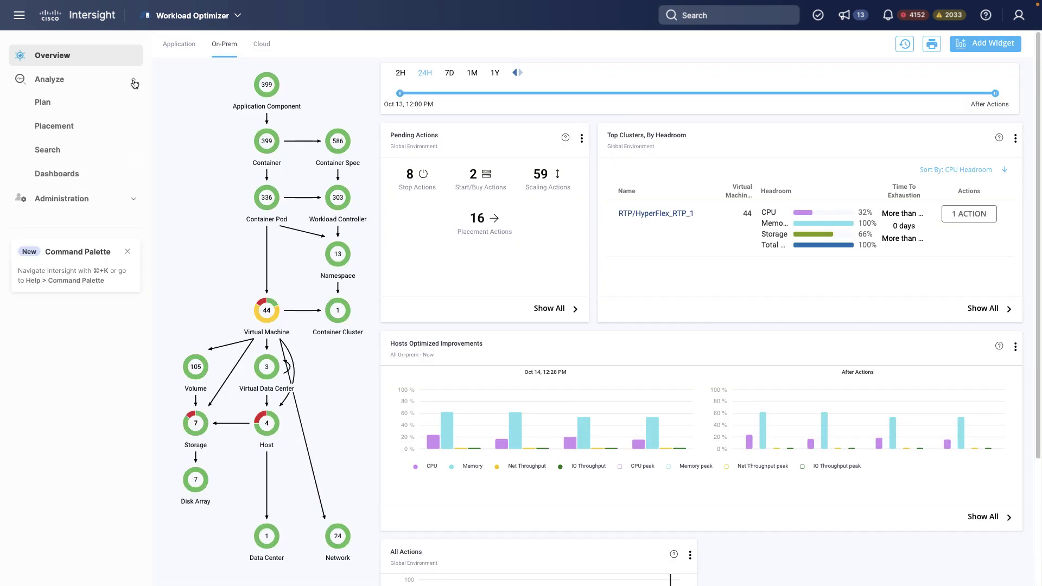
pyautogui.click(133, 199)
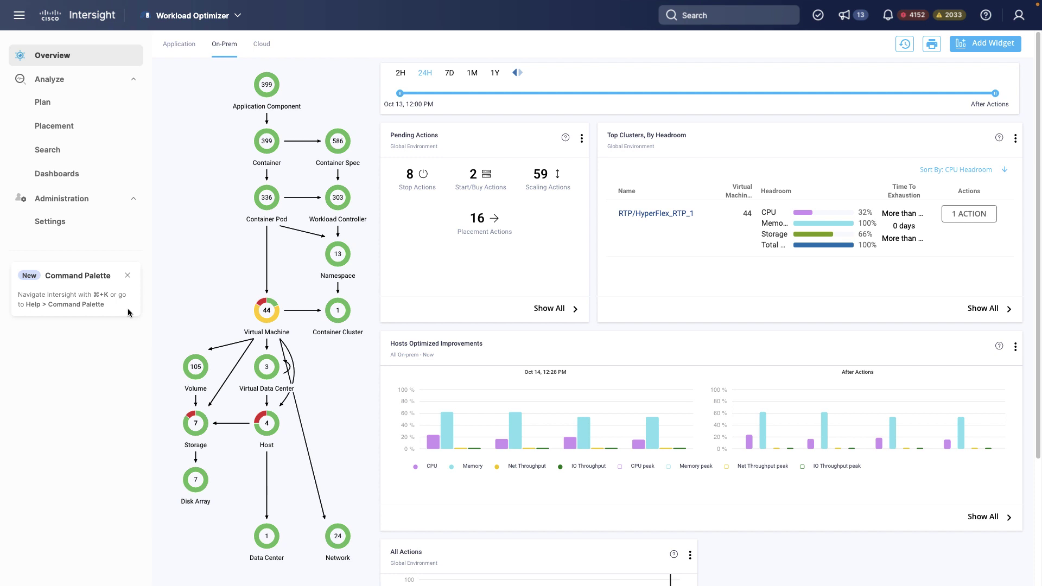
# Search 'target' in the Ctrl+K Command Palette and jump to System > Administration > Targets
pyautogui.hotkey('ctrl', 'k')
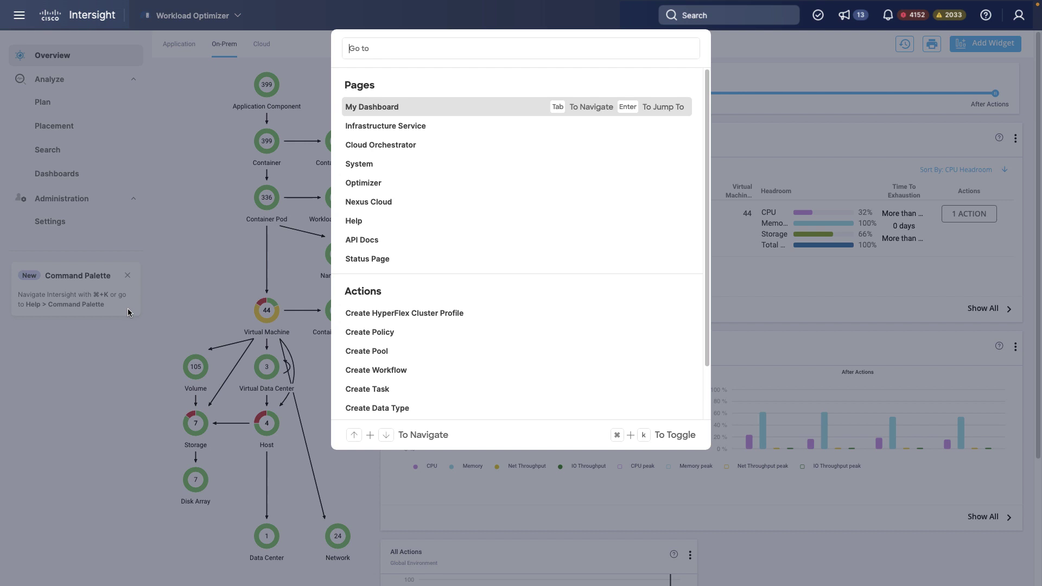
pyautogui.write('targe')
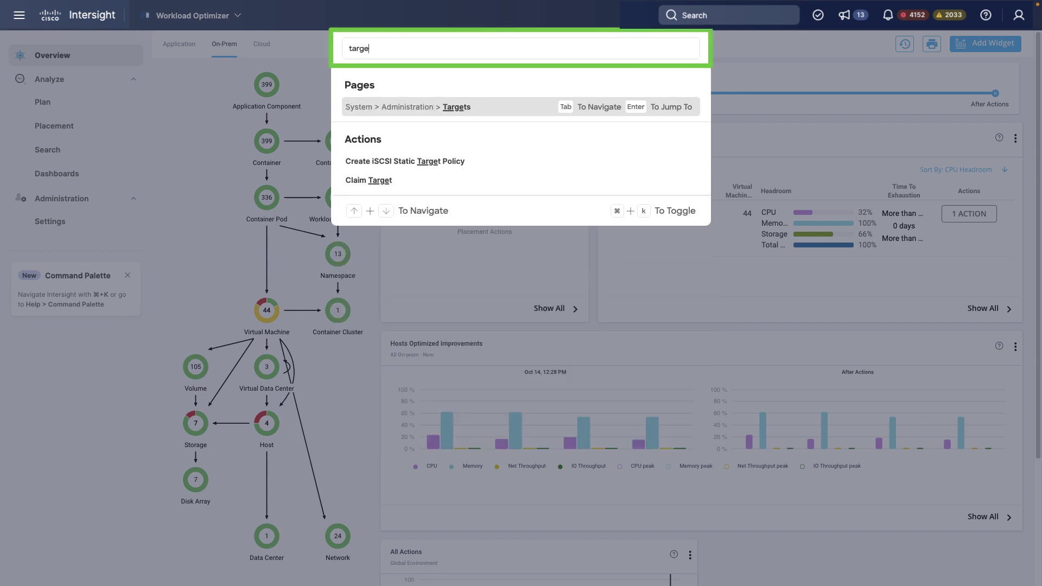
pyautogui.write('t')
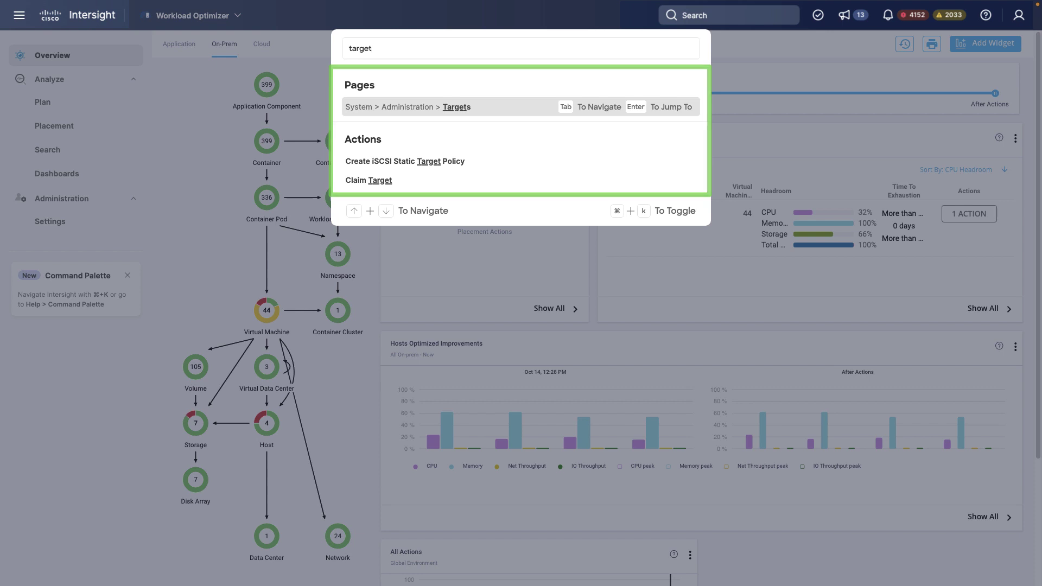
pyautogui.press('Return')
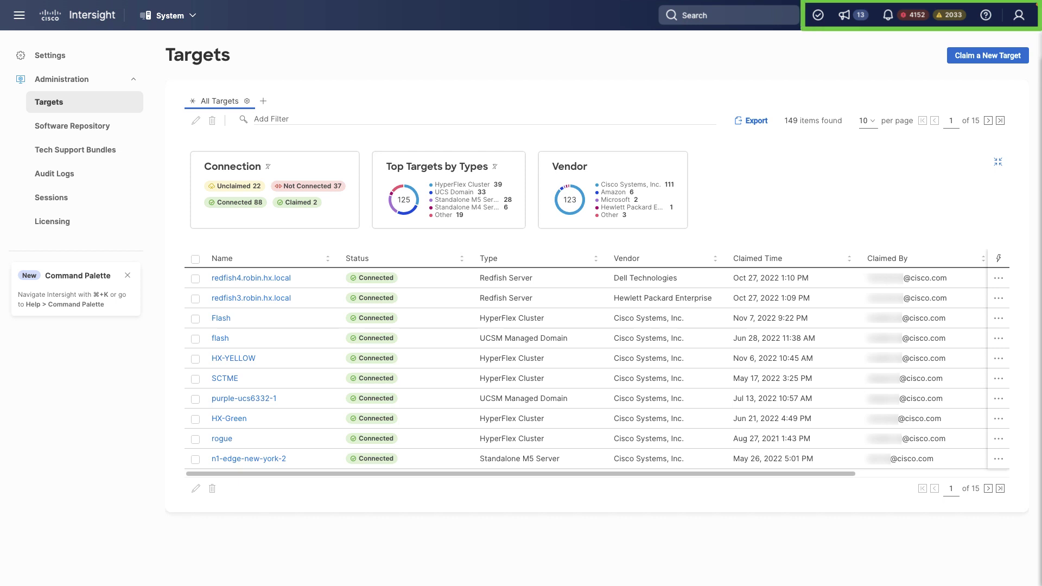
pyautogui.click(818, 15)
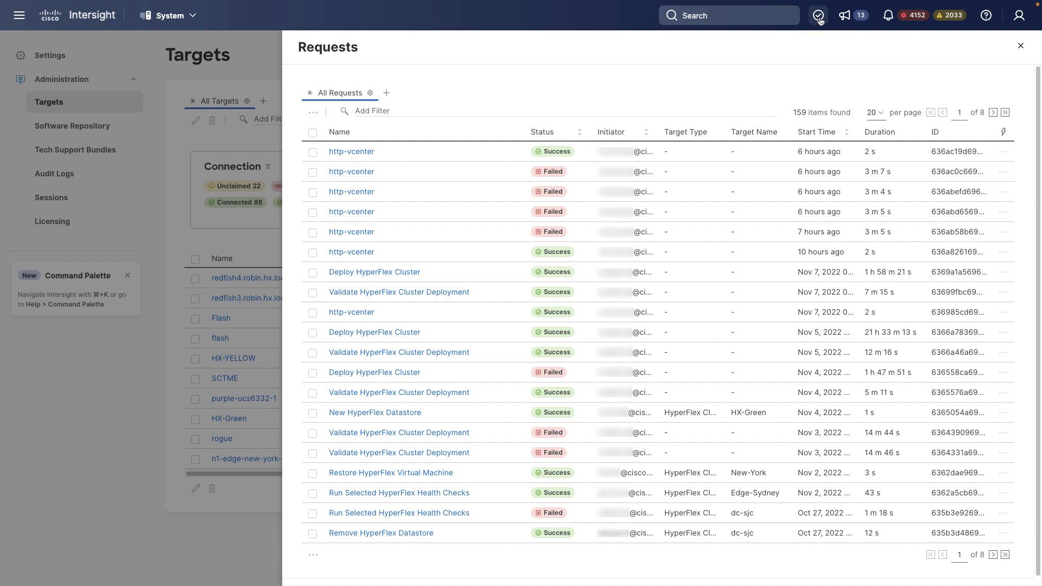
pyautogui.click(852, 18)
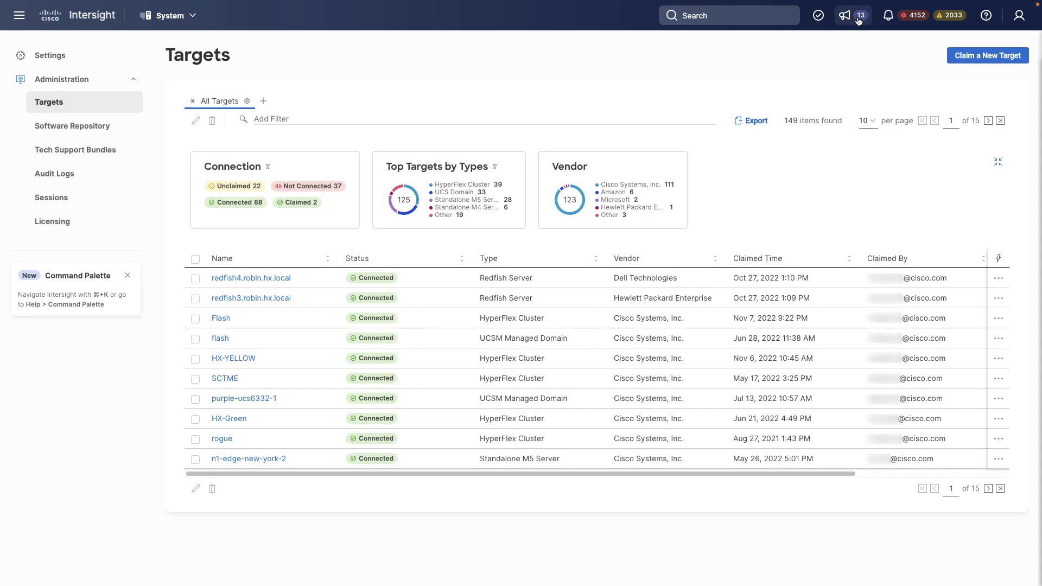
pyautogui.click(859, 21)
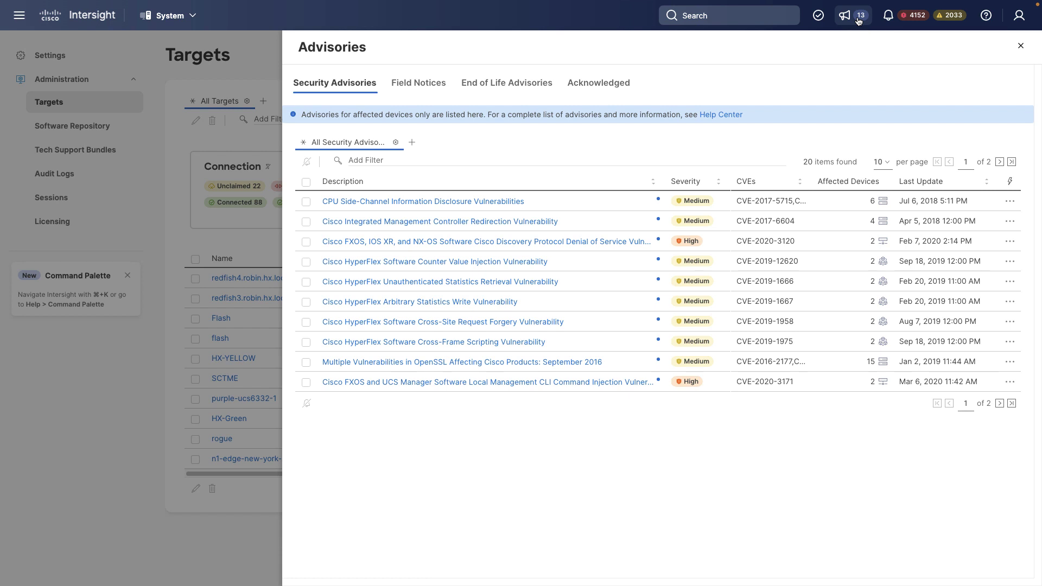
pyautogui.click(888, 19)
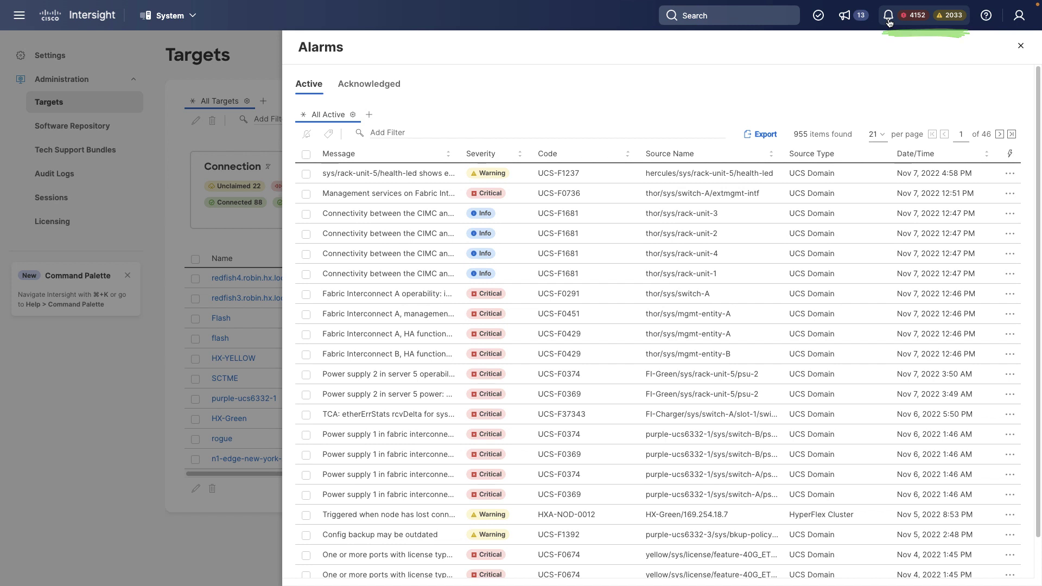
pyautogui.click(888, 20)
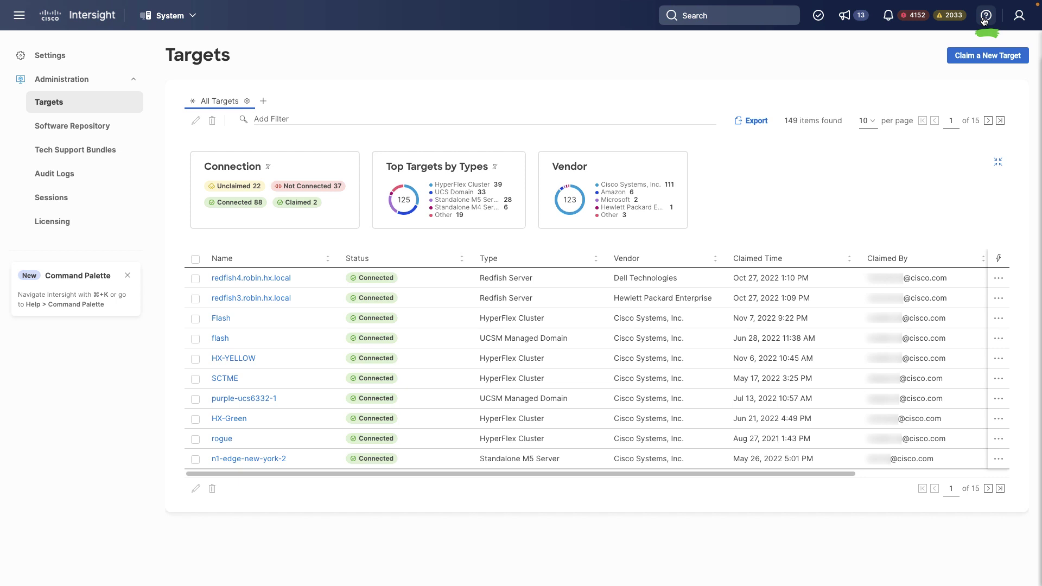
pyautogui.click(984, 21)
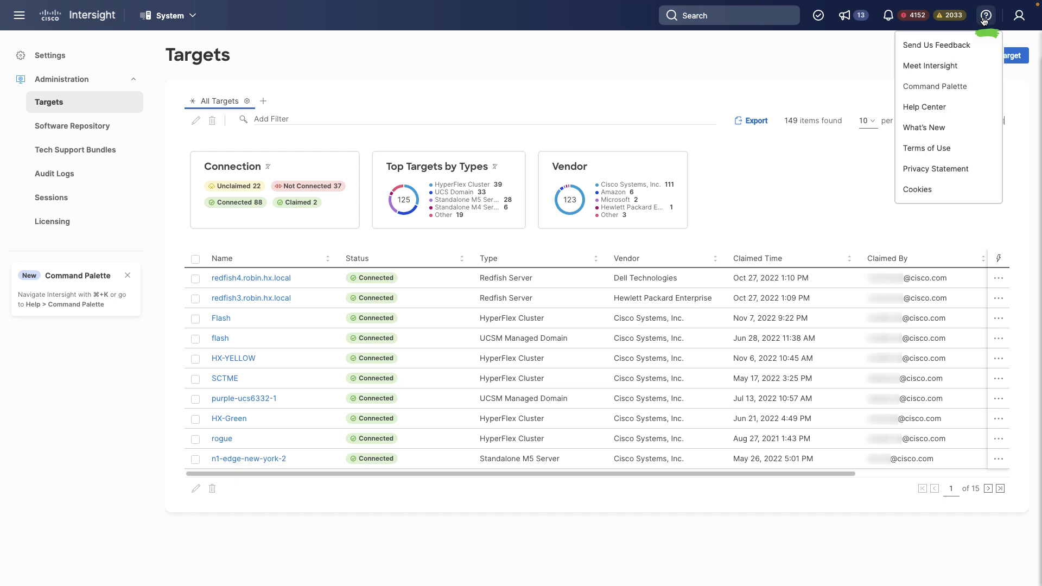
pyautogui.click(1023, 21)
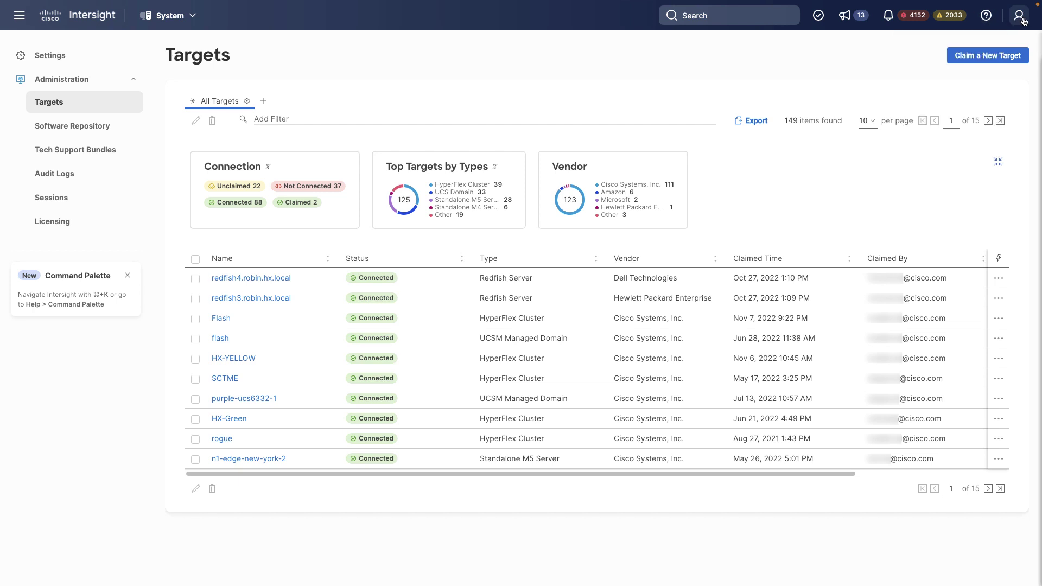
pyautogui.click(1023, 20)
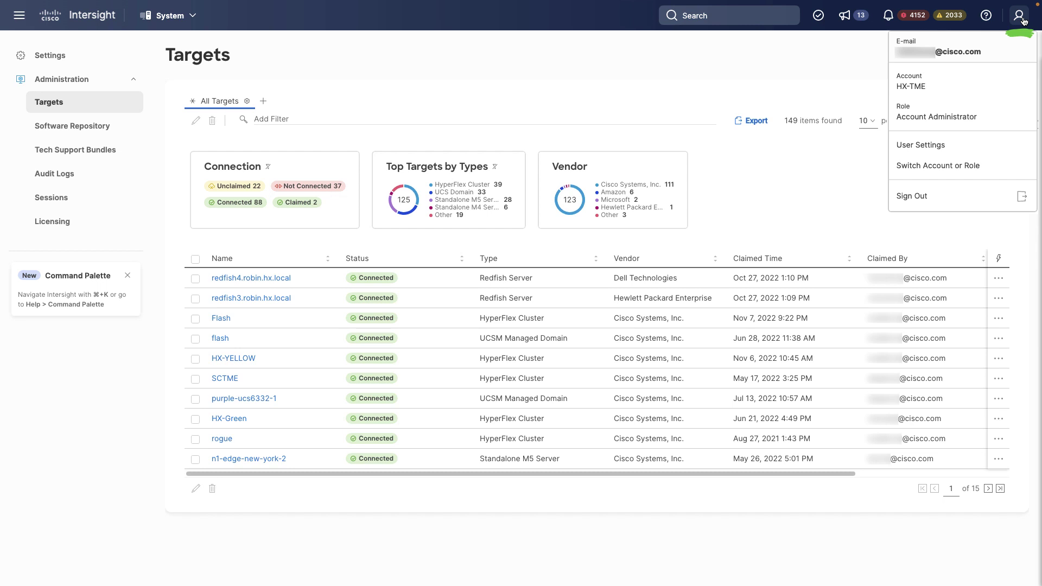
pyautogui.click(1022, 21)
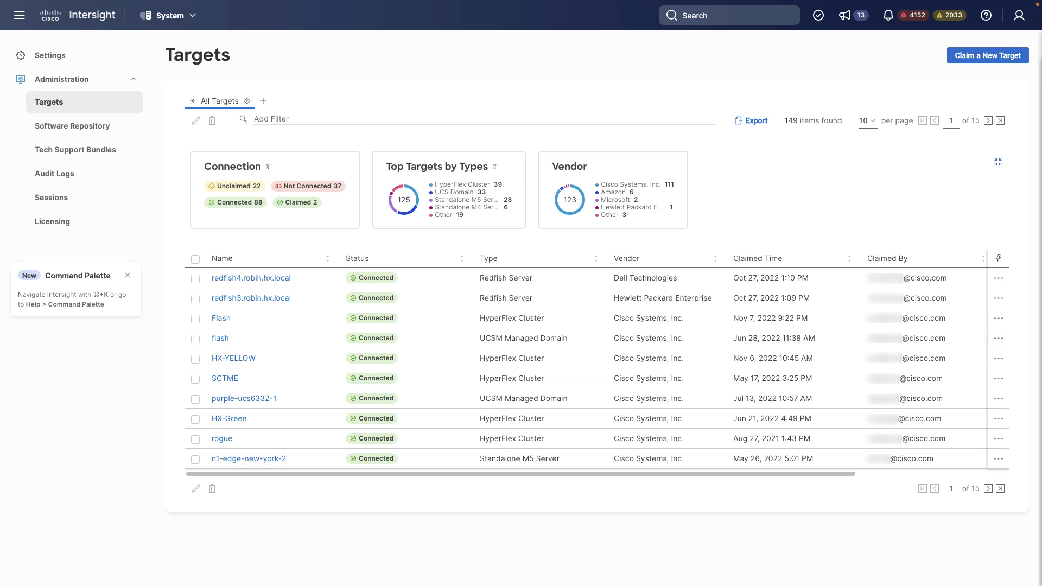